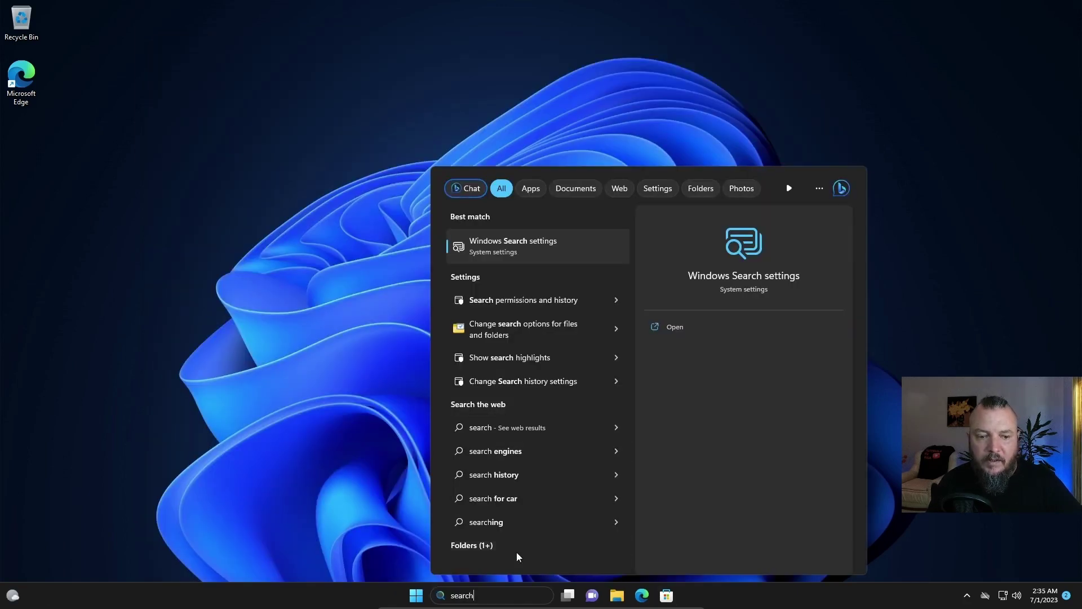
# - Open the Windows Search settings and check which locations are indexed under the Classic file search option
pyautogui.click(516, 243)
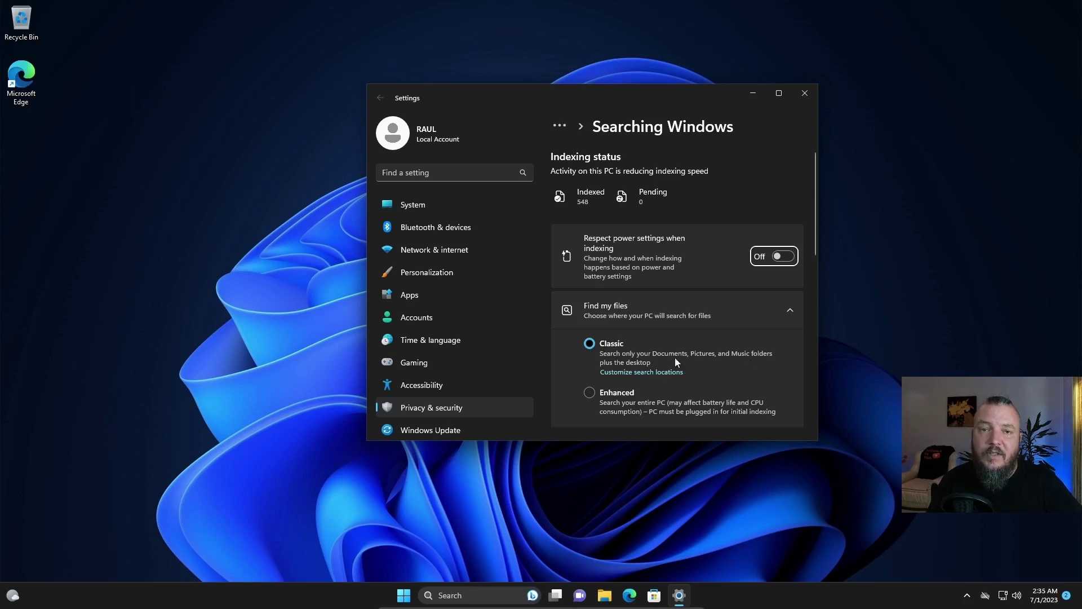
pyautogui.click(671, 372)
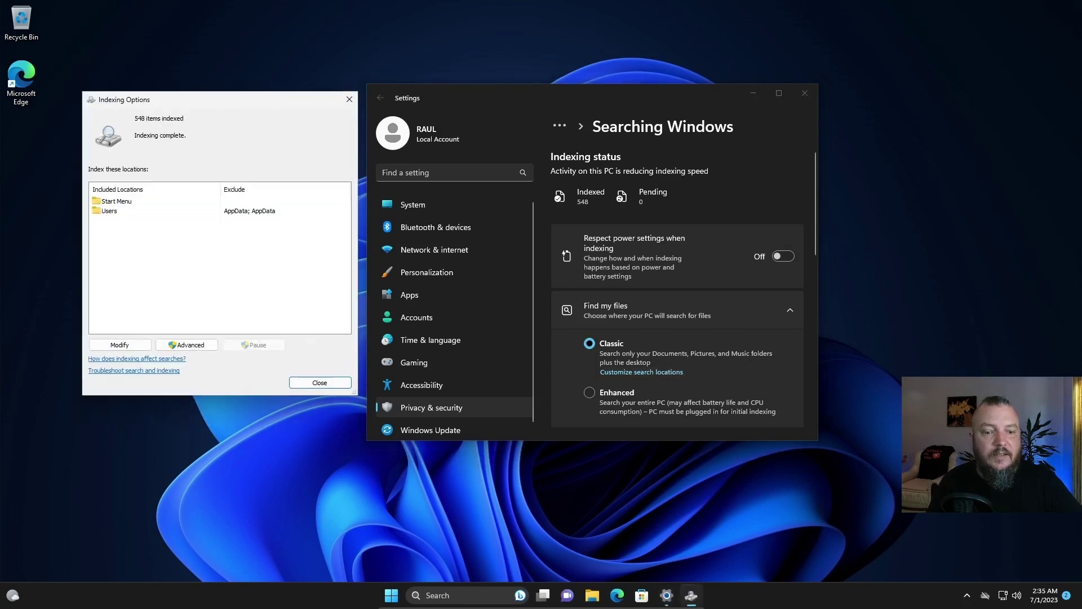
pyautogui.moveTo(217, 100); pyautogui.dragTo(305, 104)
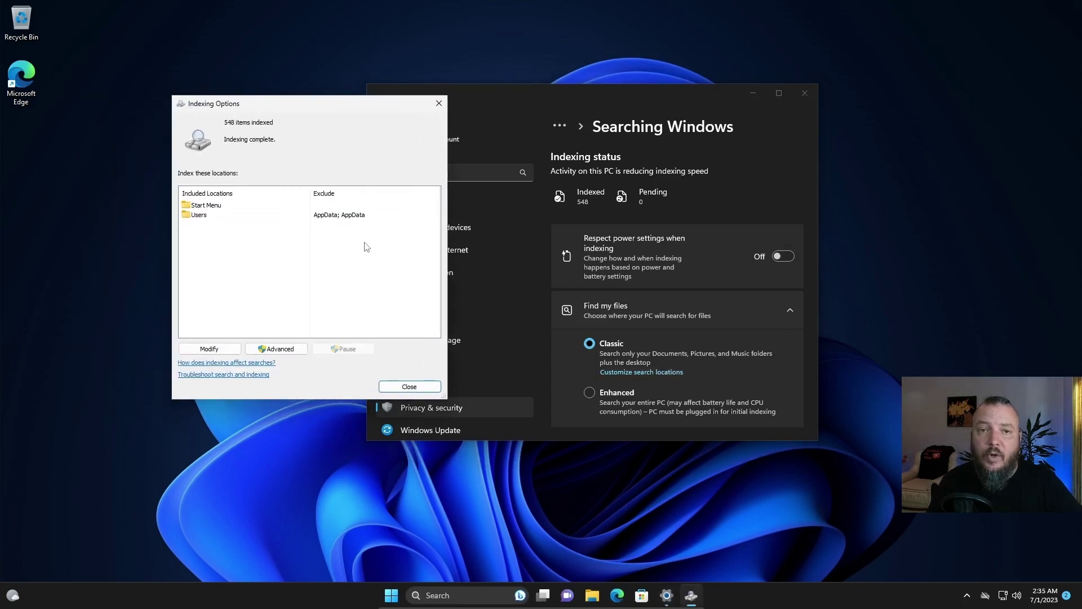
pyautogui.click(410, 387)
# - Review the folders excluded from enhanced search and close the search settings
pyautogui.scroll(-4, 649, 379)
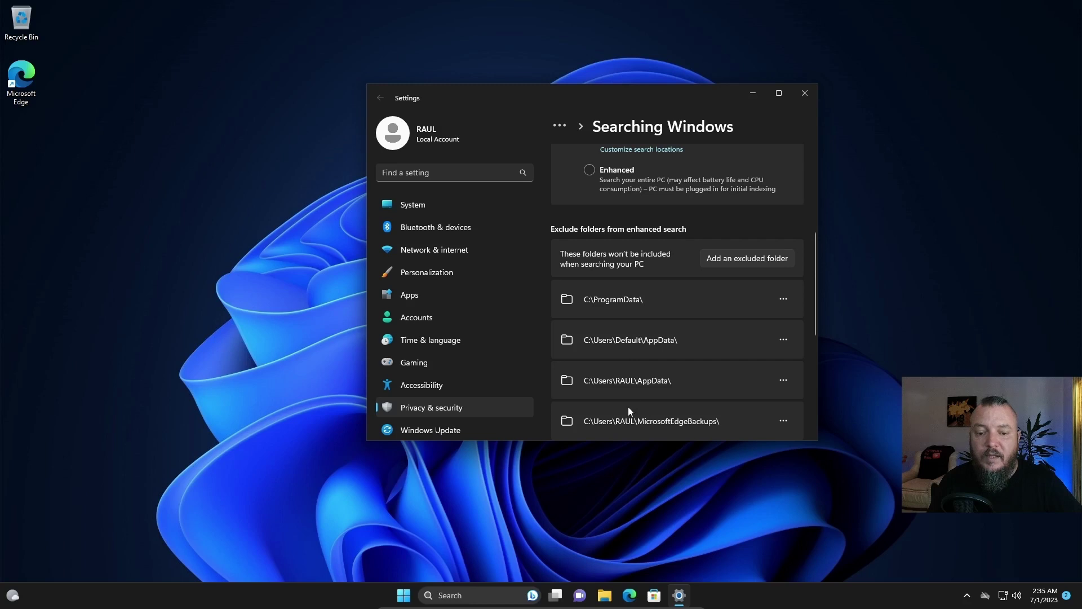
pyautogui.scroll(-2, 658, 353)
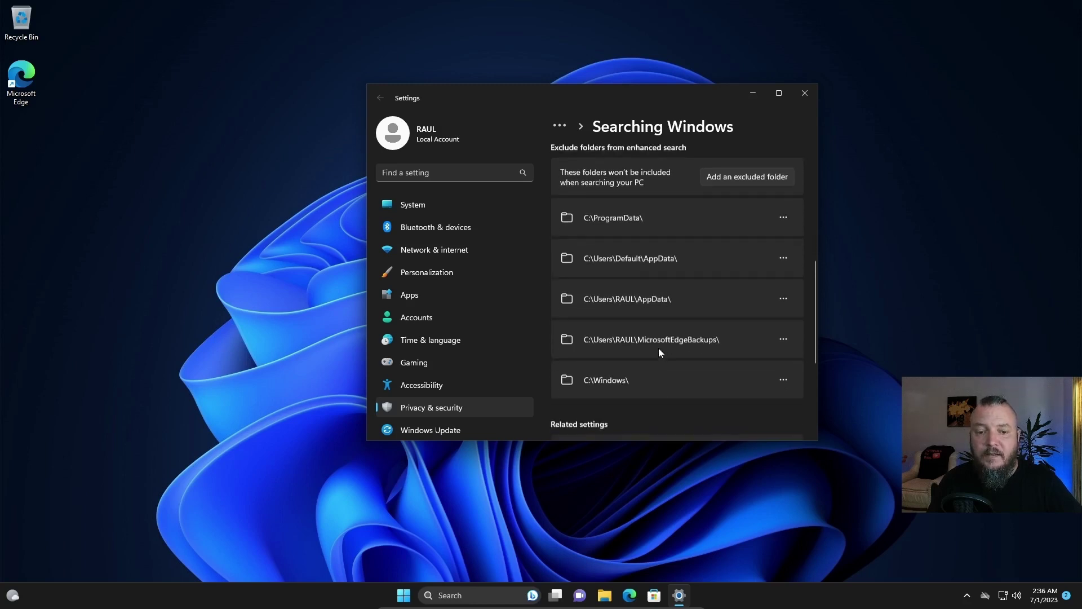
pyautogui.scroll(3, 658, 352)
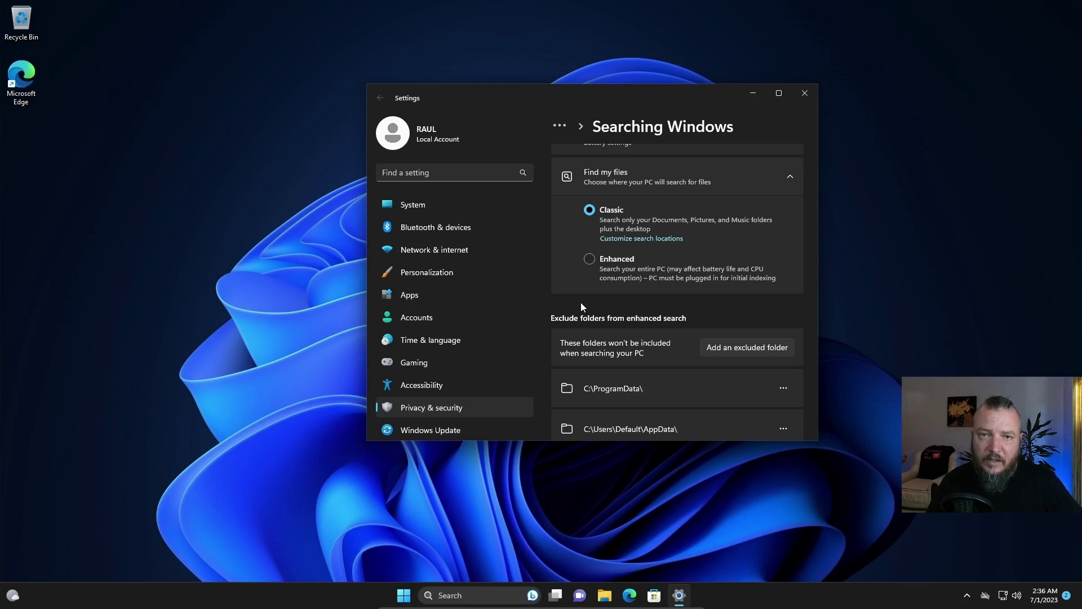
pyautogui.hotkey('alt', 'F4')
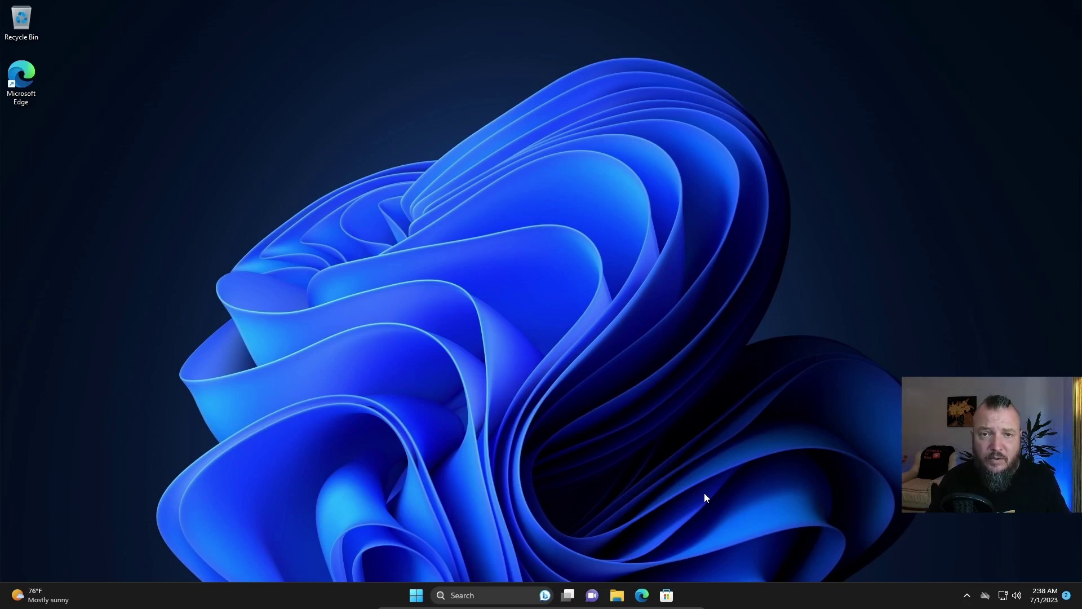
# - Search Windows for the OneDrive app and show the actions available for it
pyautogui.click(497, 605)
pyautogui.write('one')
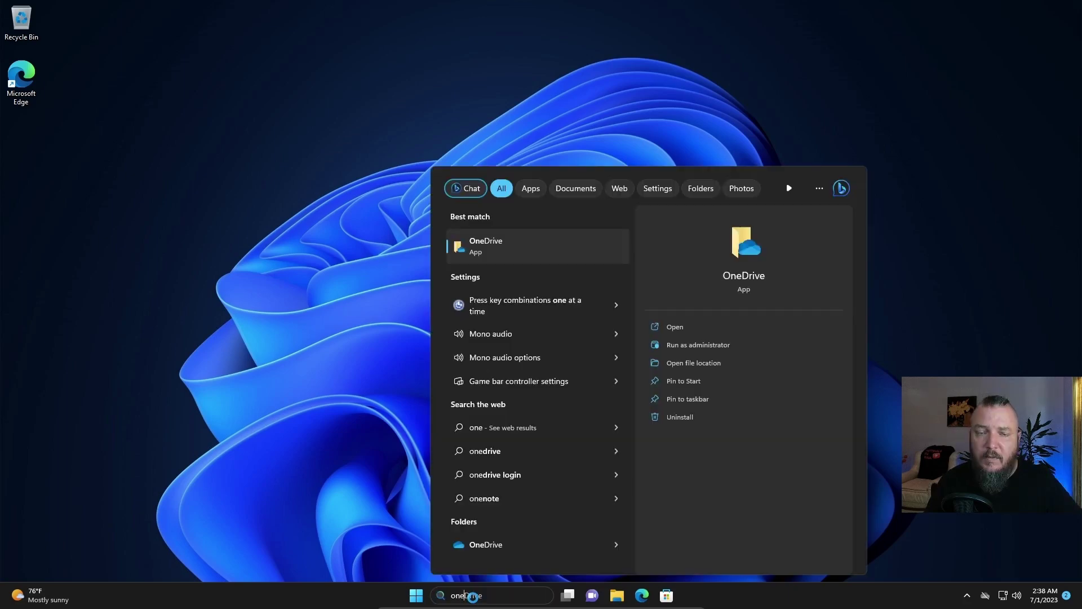
pyautogui.rightClick(516, 248)
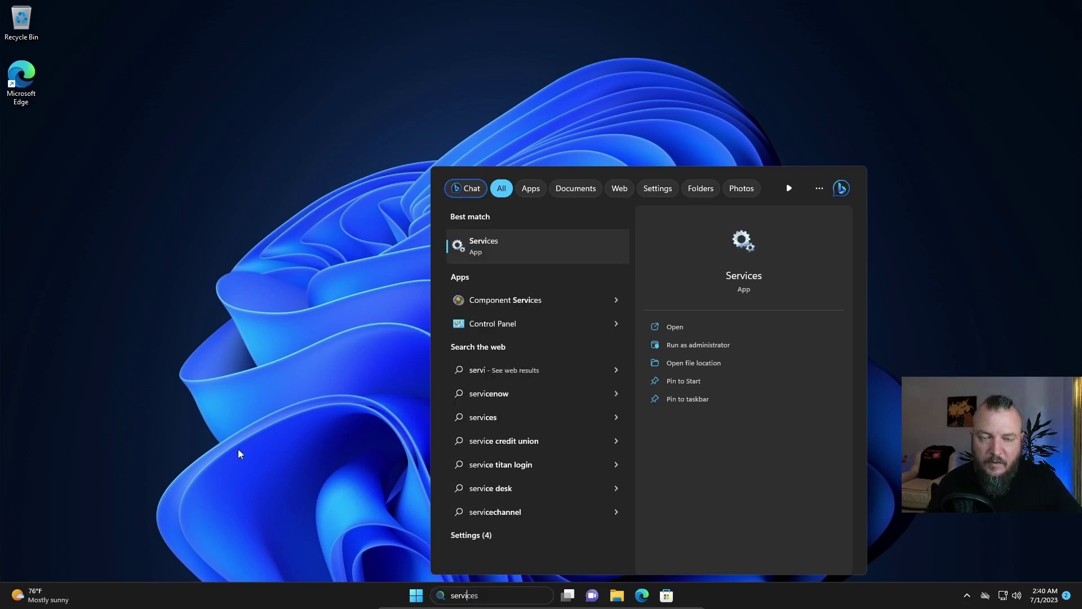
# - Open the Services console and select the Connected User Experiences and Telemetry service
pyautogui.click(502, 246)
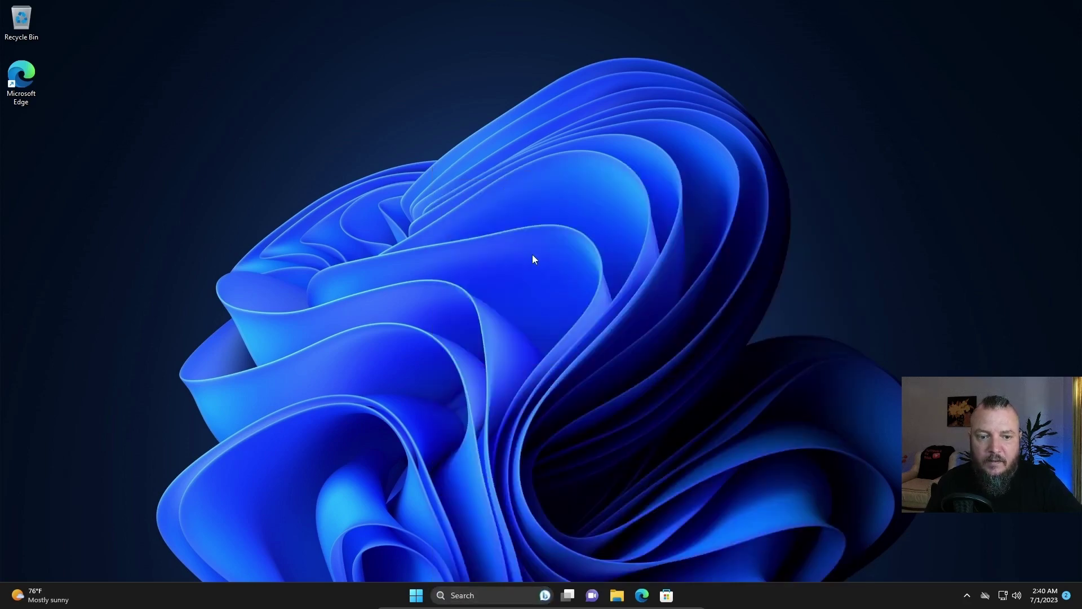
pyautogui.moveTo(290, 39); pyautogui.dragTo(420, 55)
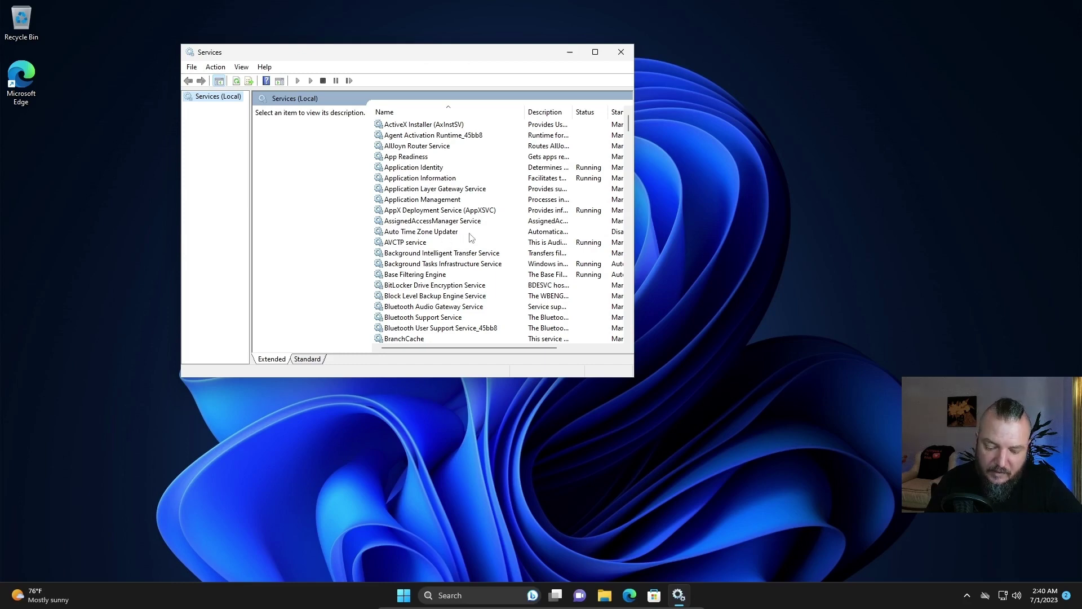
pyautogui.scroll(-5, 471, 236)
pyautogui.click(452, 307)
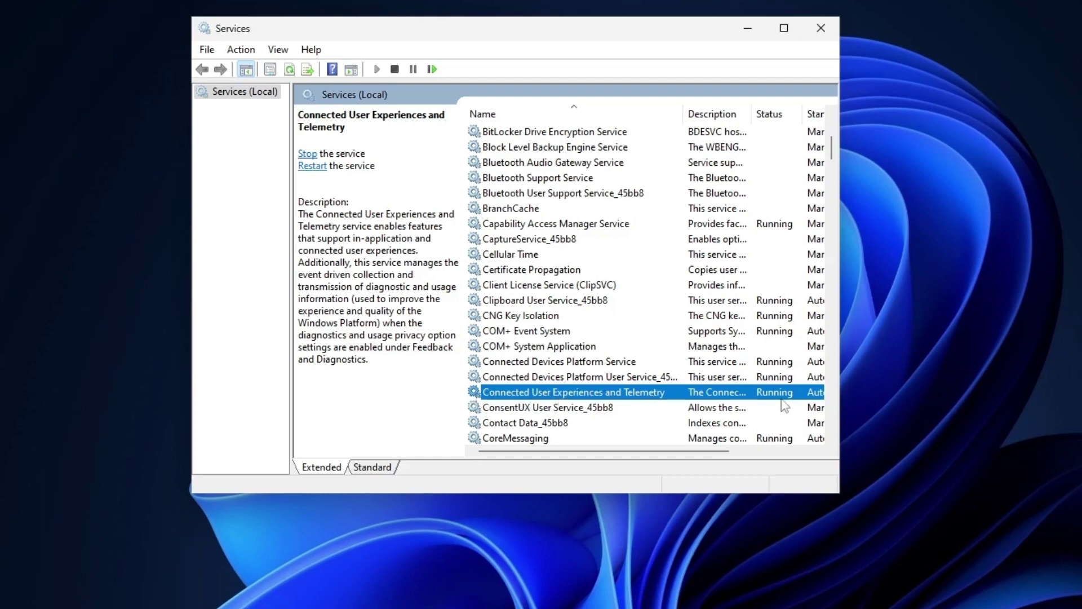
# - Set the Connected User Experiences and Telemetry service's startup type to Disabled, stop the service and apply the changes
pyautogui.doubleClick(582, 393)
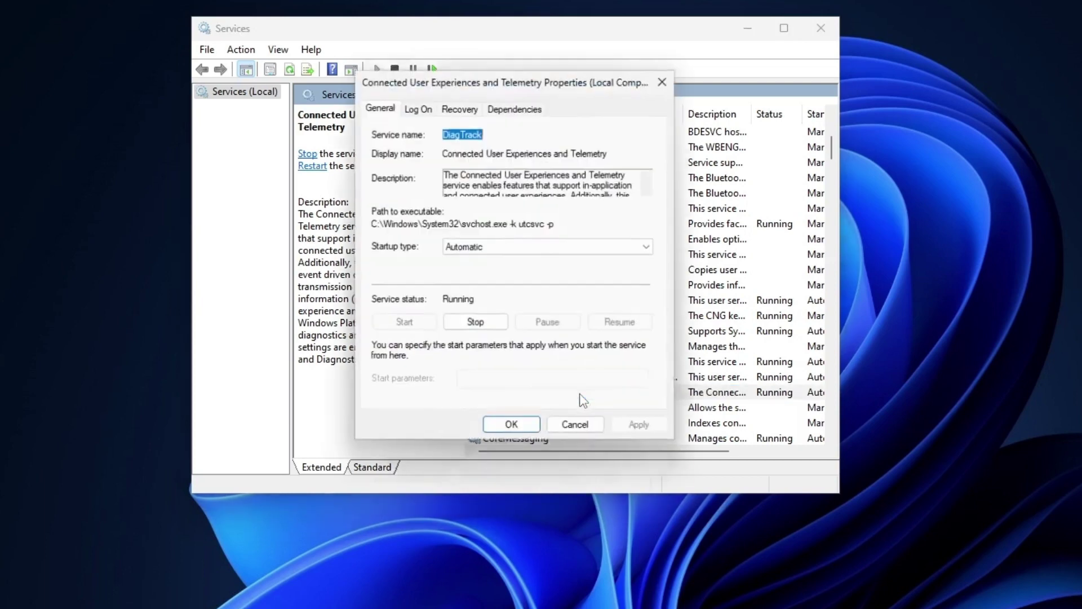
pyautogui.click(648, 250)
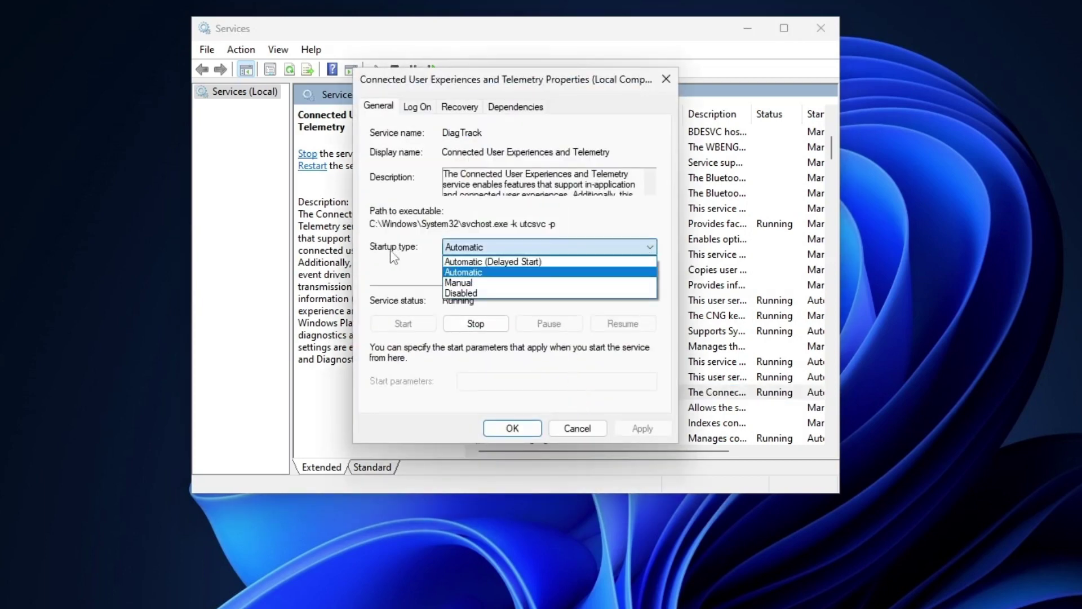
pyautogui.click(468, 299)
pyautogui.press('Down')
pyautogui.press('Down')
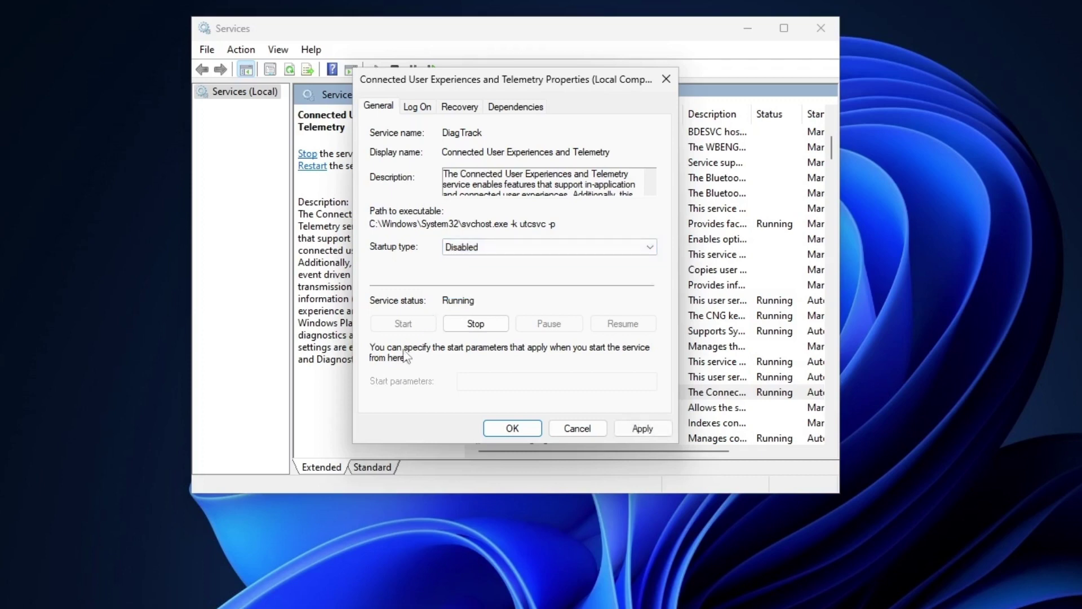
pyautogui.click(475, 325)
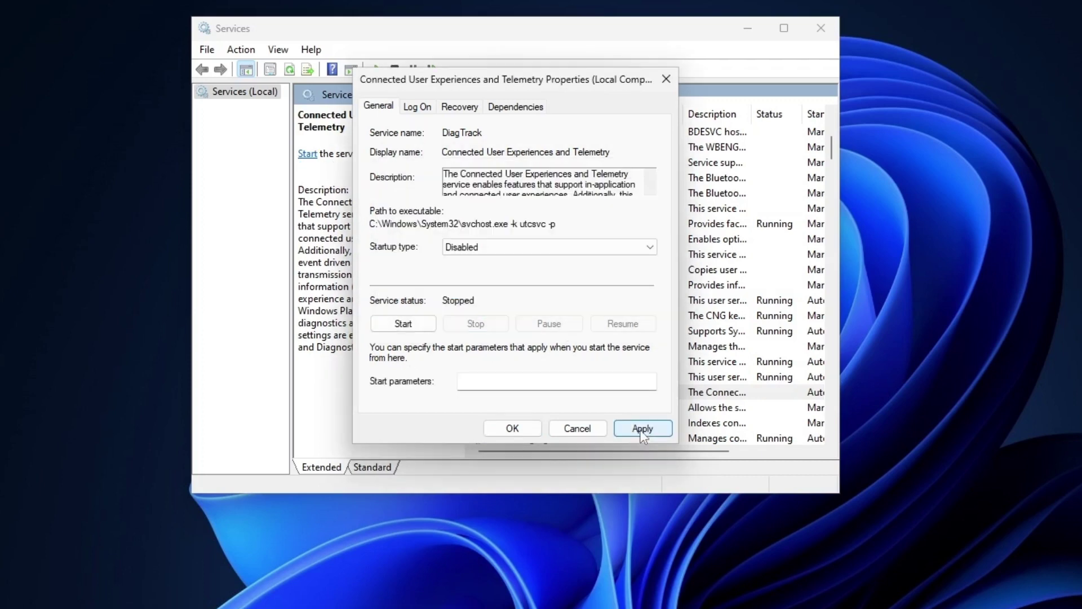
pyautogui.click(641, 429)
pyautogui.click(513, 429)
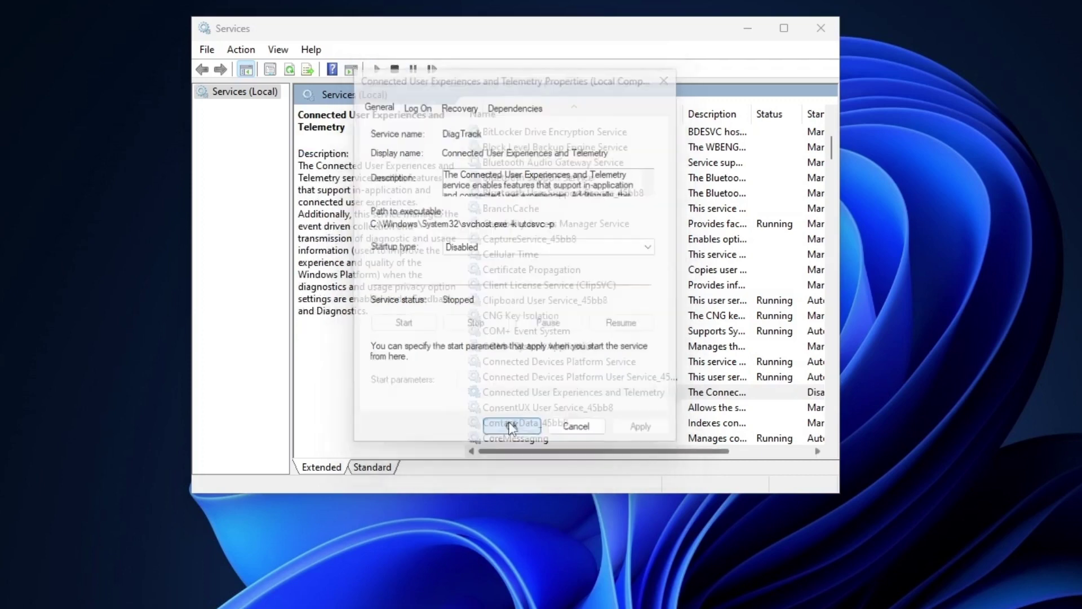
# - Find the Distributed Link Tracking Client service, set its startup type to Disabled, and stop it
pyautogui.write('dist')
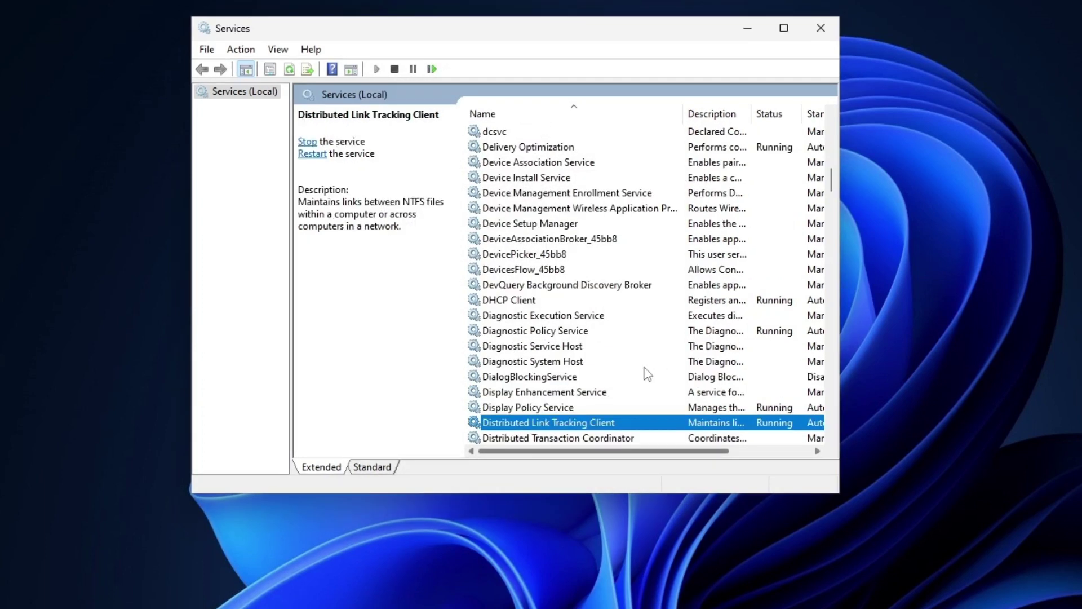
pyautogui.doubleClick(540, 424)
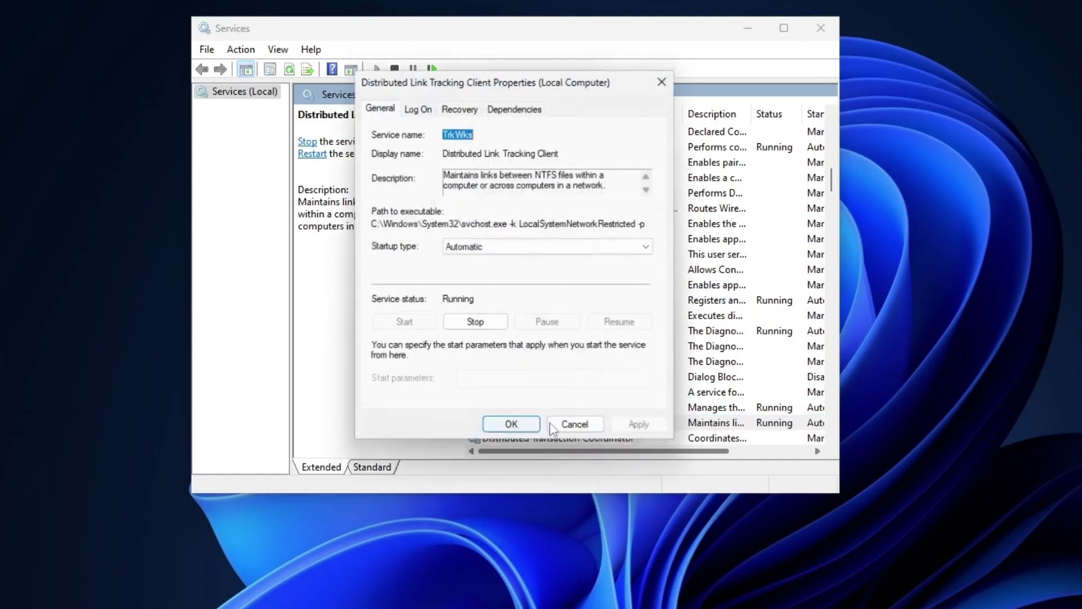
pyautogui.click(651, 249)
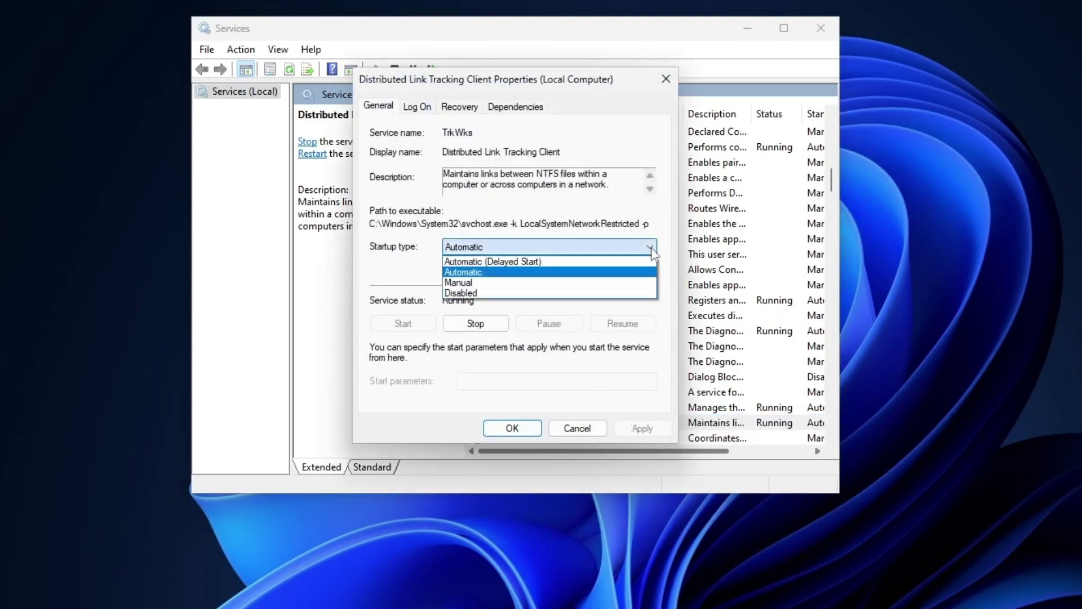
pyautogui.click(460, 294)
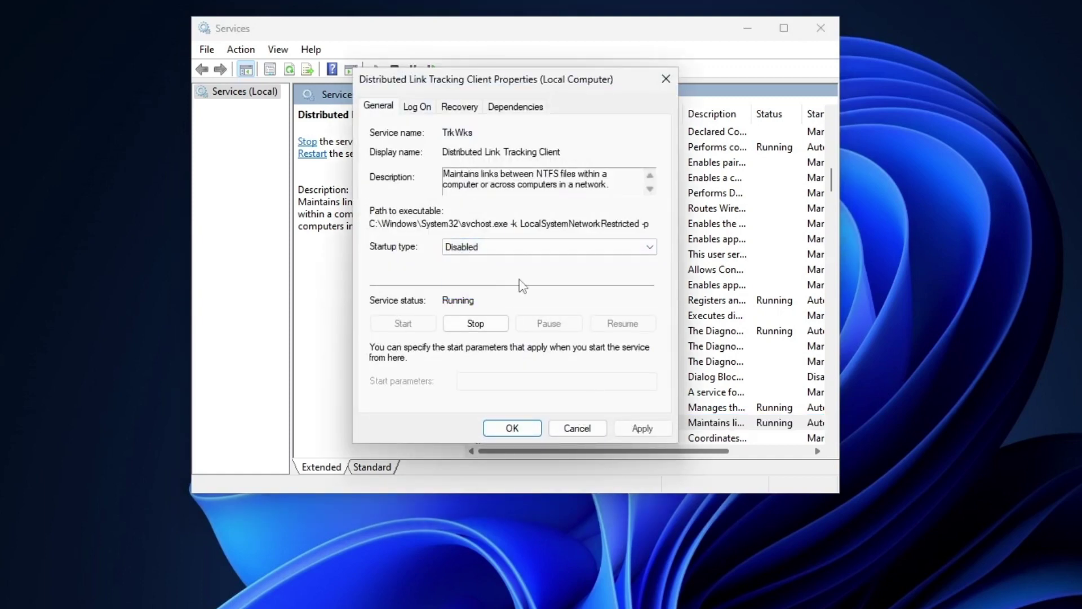
pyautogui.click(452, 326)
pyautogui.click(640, 431)
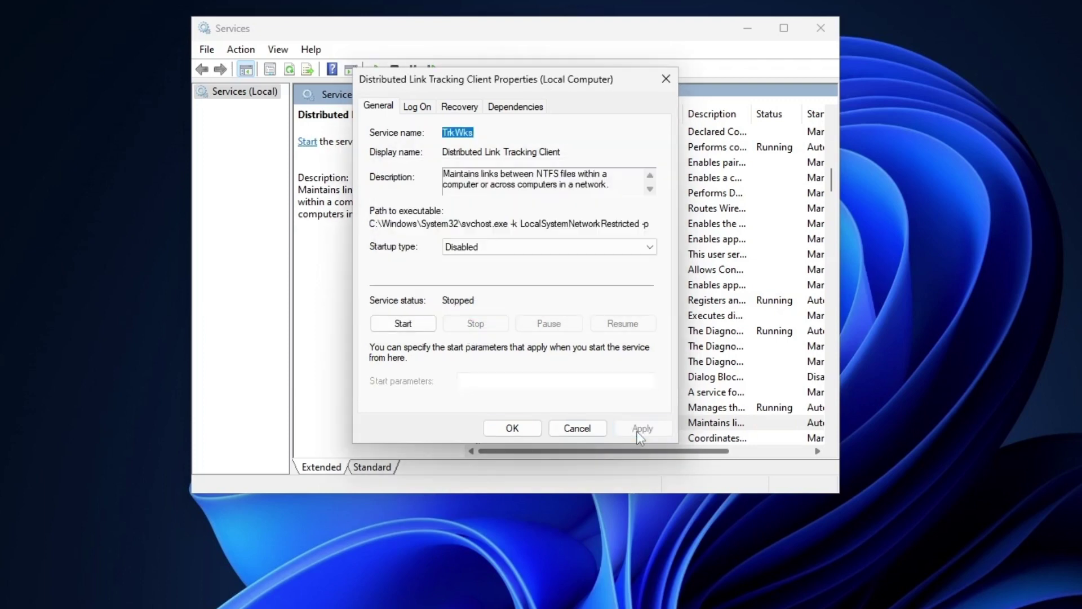
pyautogui.click(507, 429)
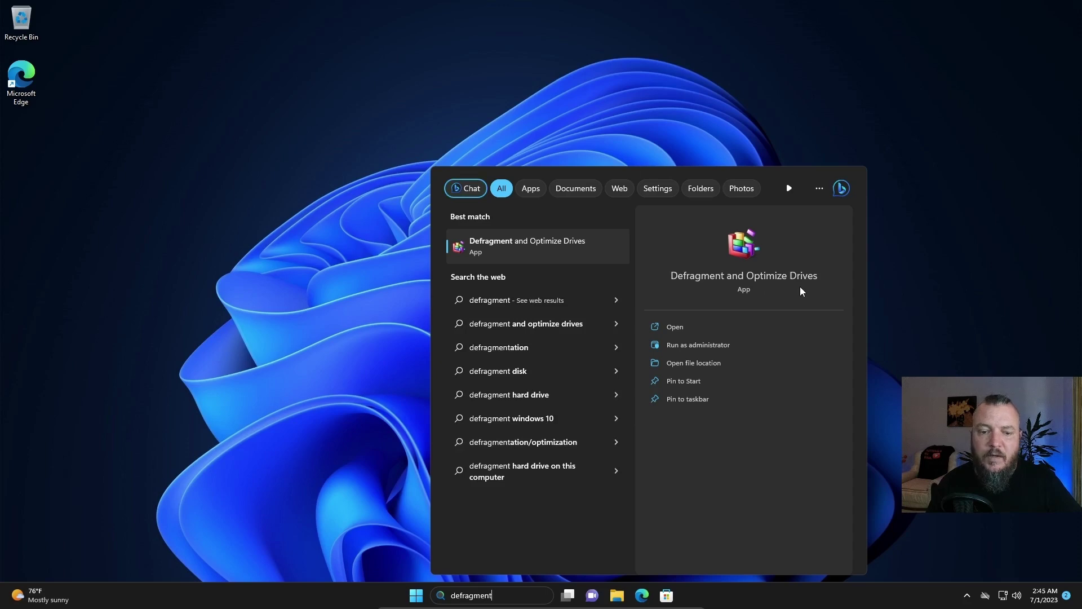
# - Open Defragment and Optimize Drives and turn off the scheduled optimization
pyautogui.click(543, 243)
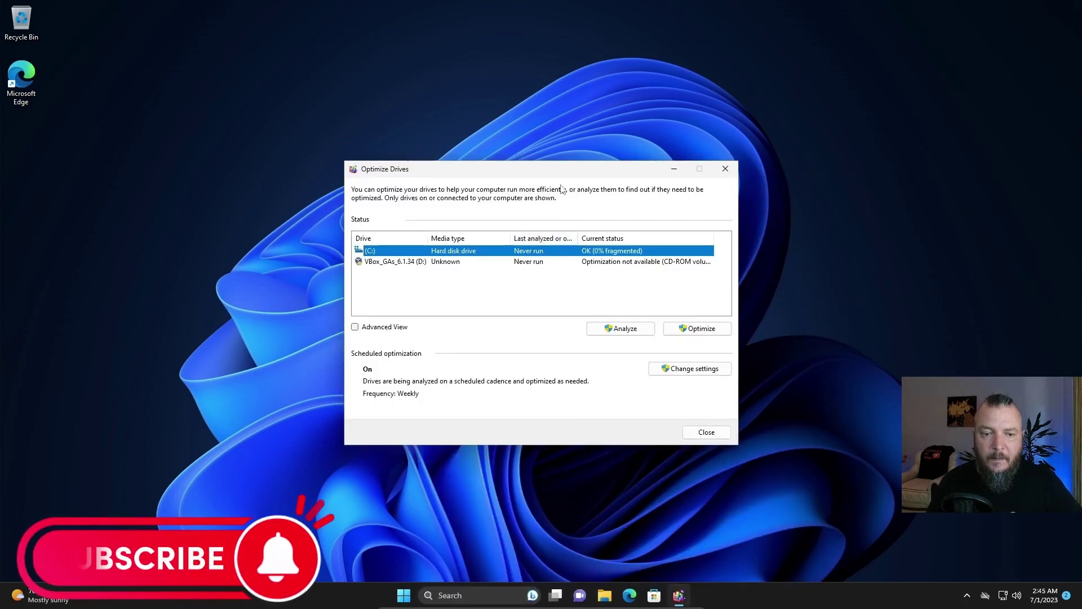
pyautogui.moveTo(551, 177); pyautogui.dragTo(559, 176)
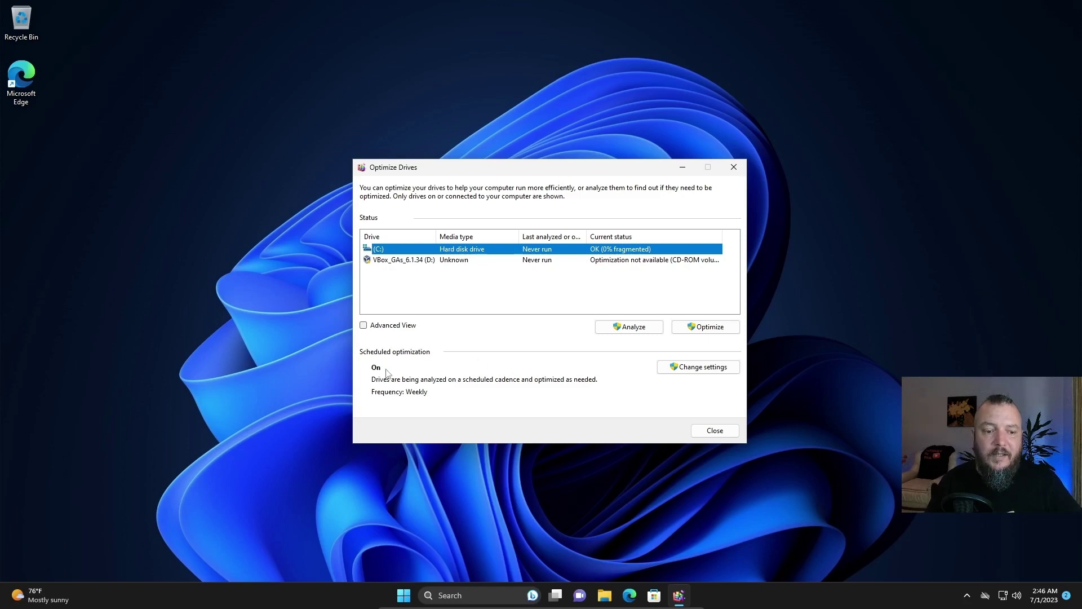
pyautogui.click(691, 369)
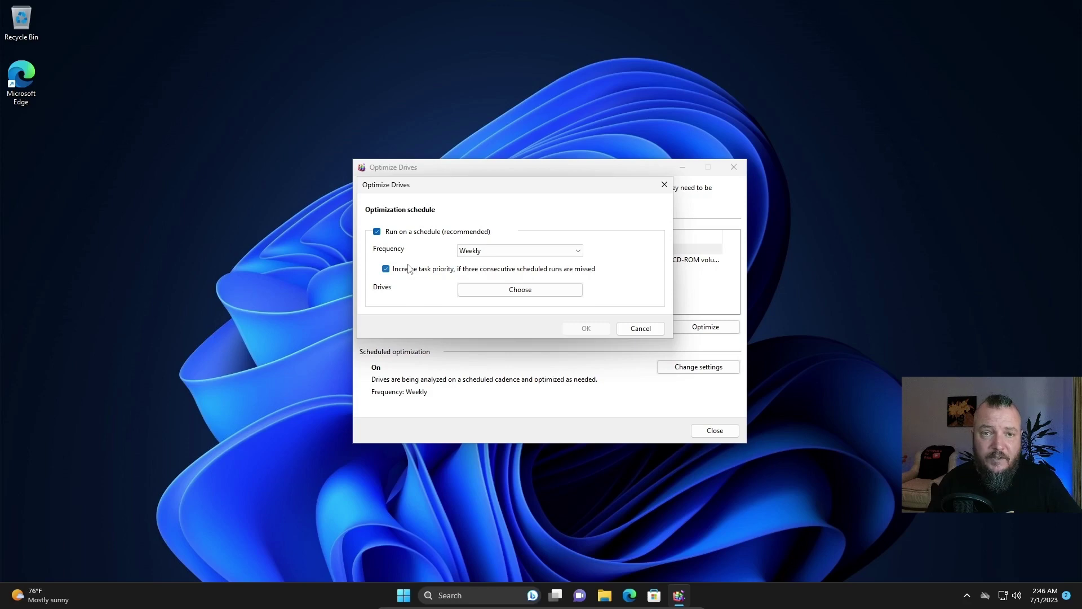
pyautogui.click(376, 232)
pyautogui.click(584, 330)
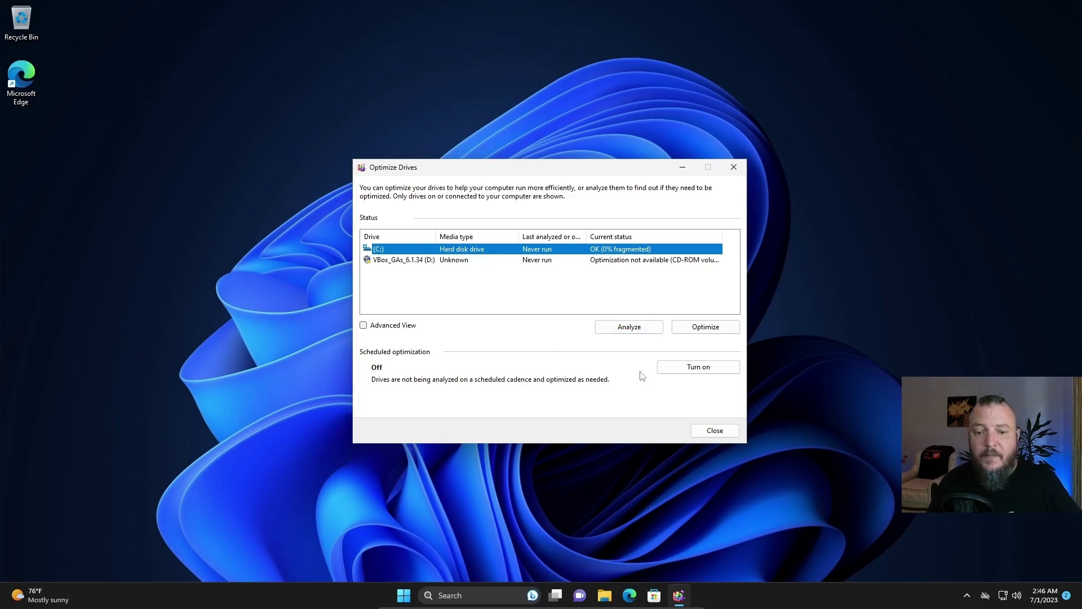
# - Turn the scheduled drive optimization back on
pyautogui.click(685, 370)
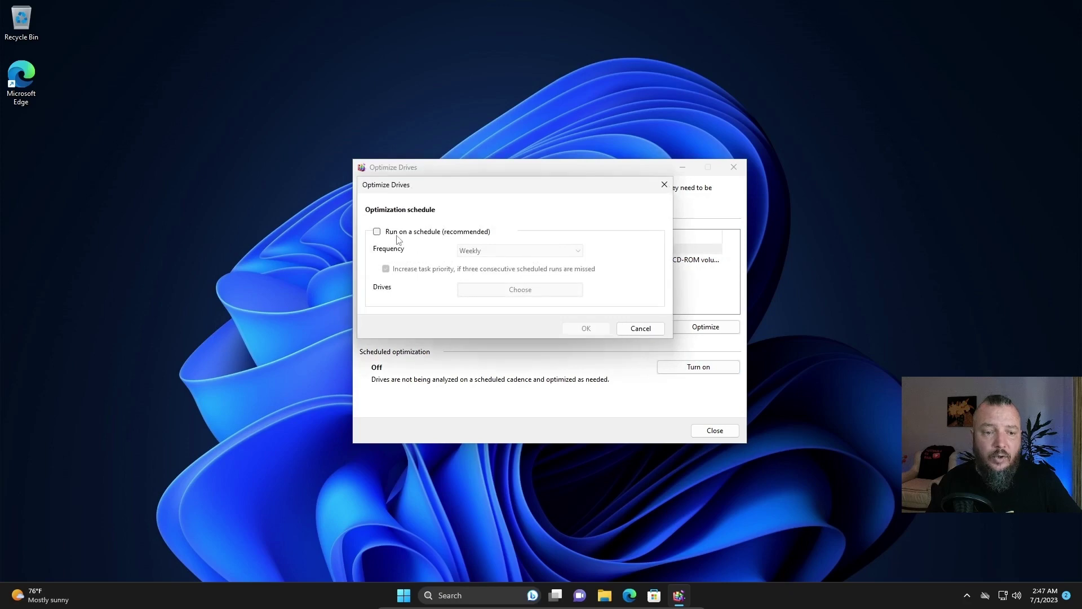
pyautogui.click(378, 231)
pyautogui.click(587, 332)
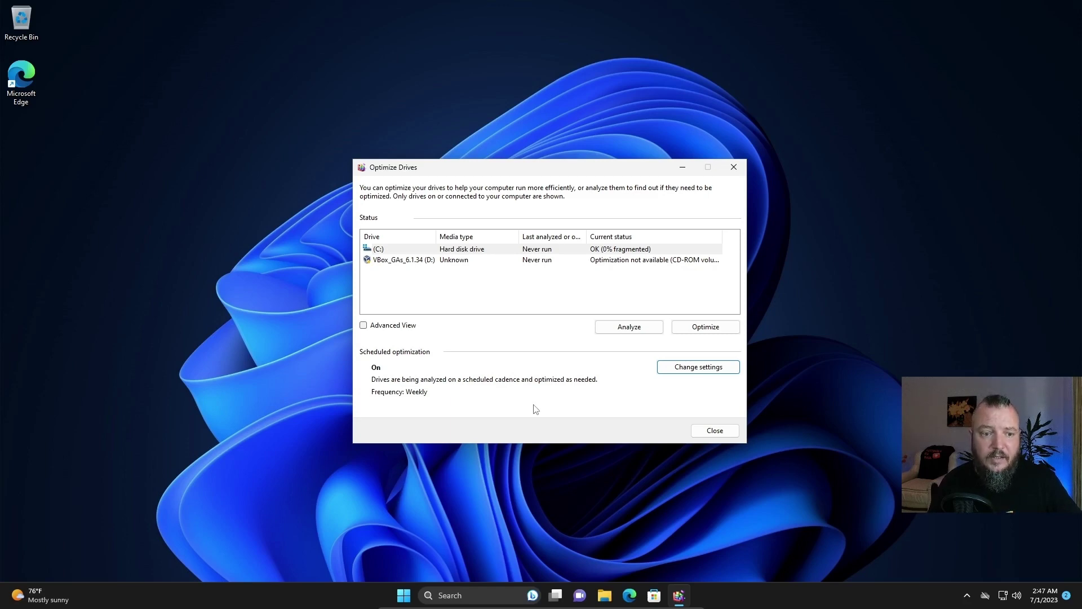
# - Compare the media types of the C: and D: drives in the drive list
pyautogui.click(452, 260)
pyautogui.click(456, 250)
pyautogui.click(455, 258)
pyautogui.click(455, 250)
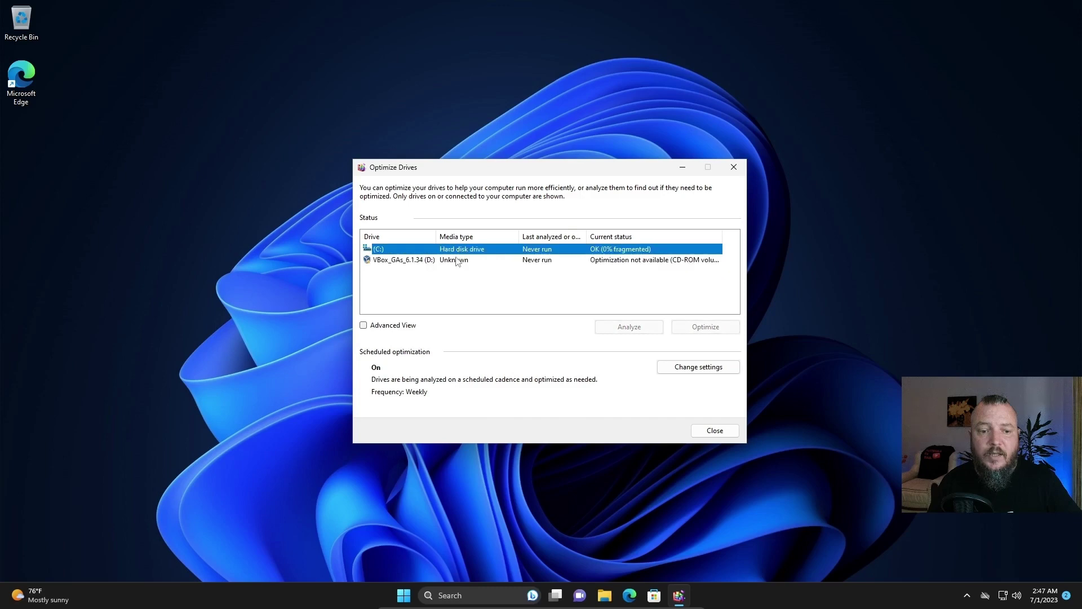
pyautogui.click(454, 261)
pyautogui.click(455, 252)
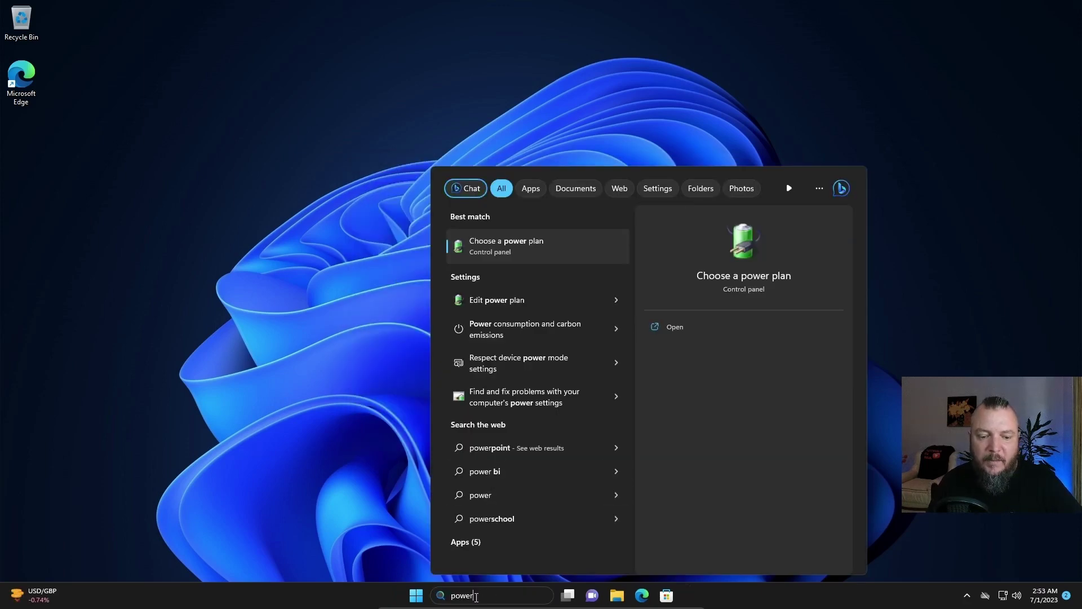
# - Open the advanced power settings of the Balanced plan and minimize the Edit Plan Settings window
pyautogui.click(510, 252)
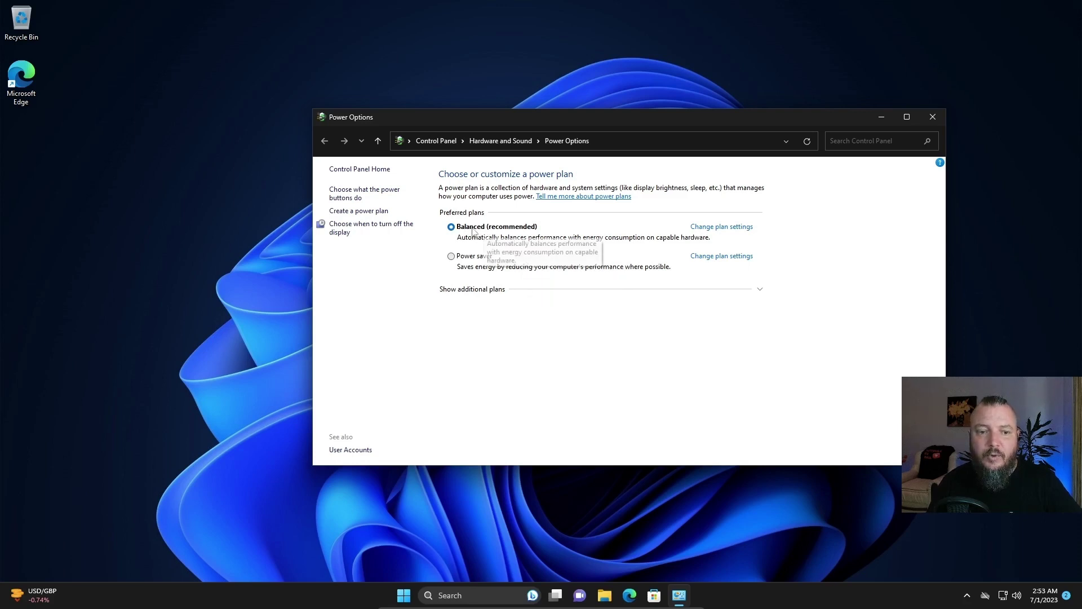
pyautogui.click(712, 228)
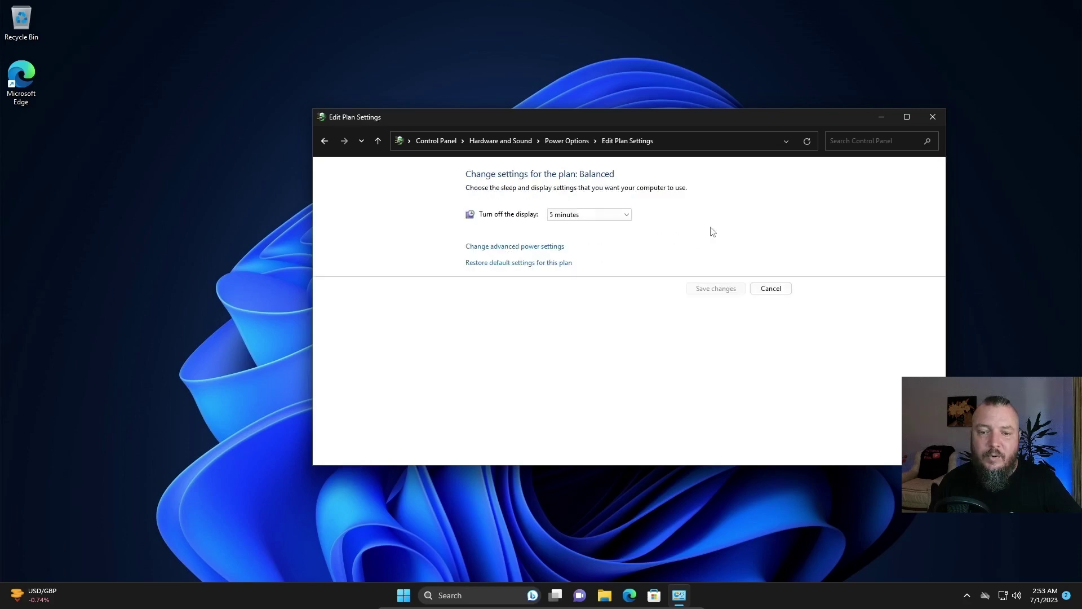
pyautogui.click(506, 248)
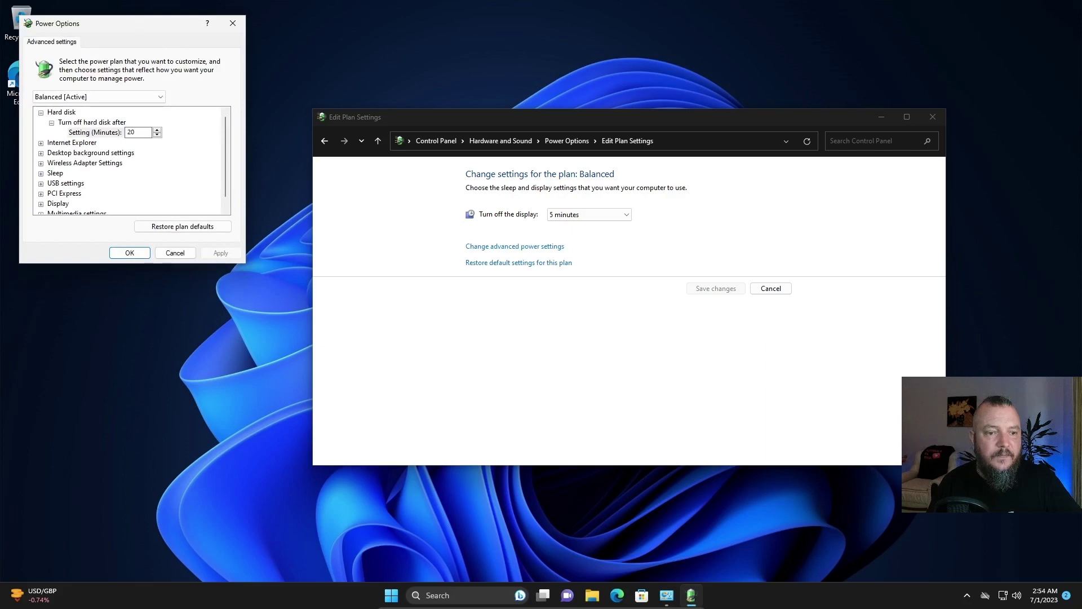
pyautogui.moveTo(139, 20); pyautogui.dragTo(480, 118)
pyautogui.click(879, 117)
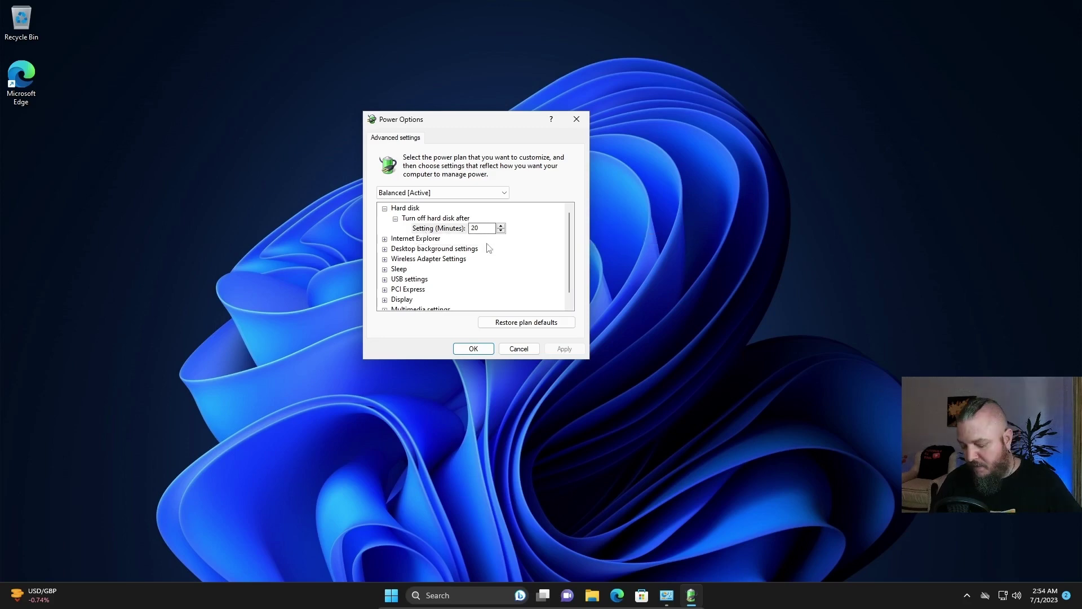
# - Set the Balanced plan's hard disk turn-off time to 0 minutes, apply the change and close the advanced power settings
pyautogui.press('BackSpace')
pyautogui.press('BackSpace')
pyautogui.write('0')
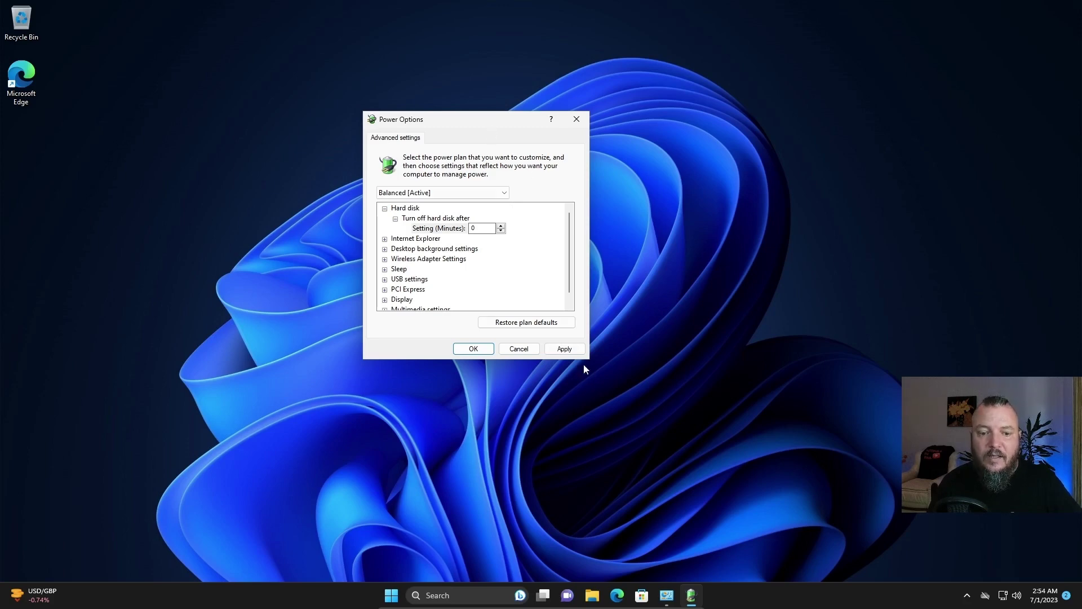
pyautogui.click(564, 349)
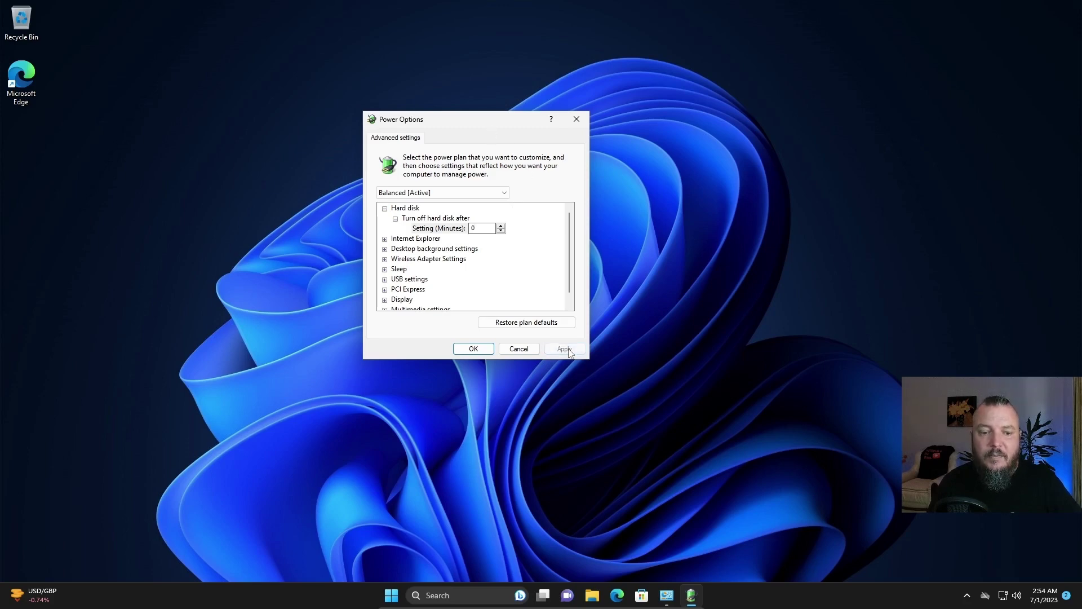
pyautogui.click(473, 349)
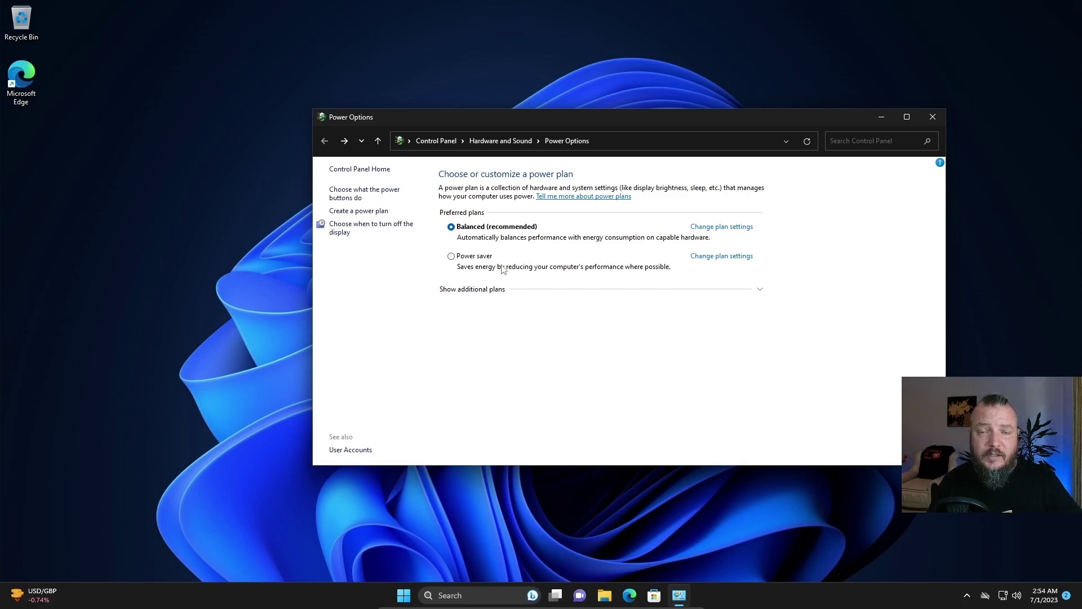
# - Show the additional power plans and activate the High performance plan
pyautogui.click(483, 293)
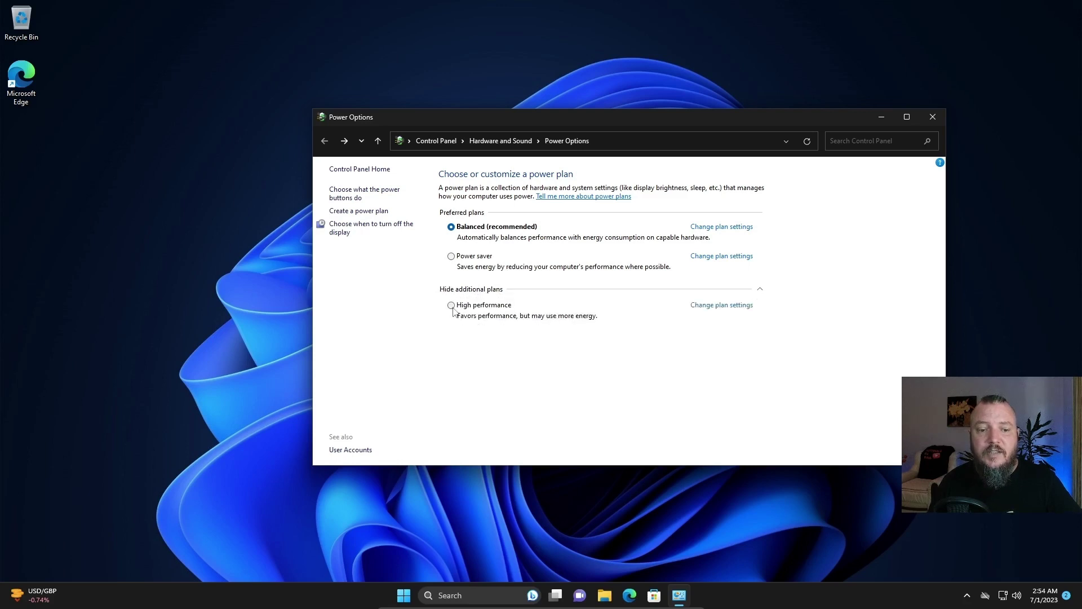
pyautogui.click(451, 305)
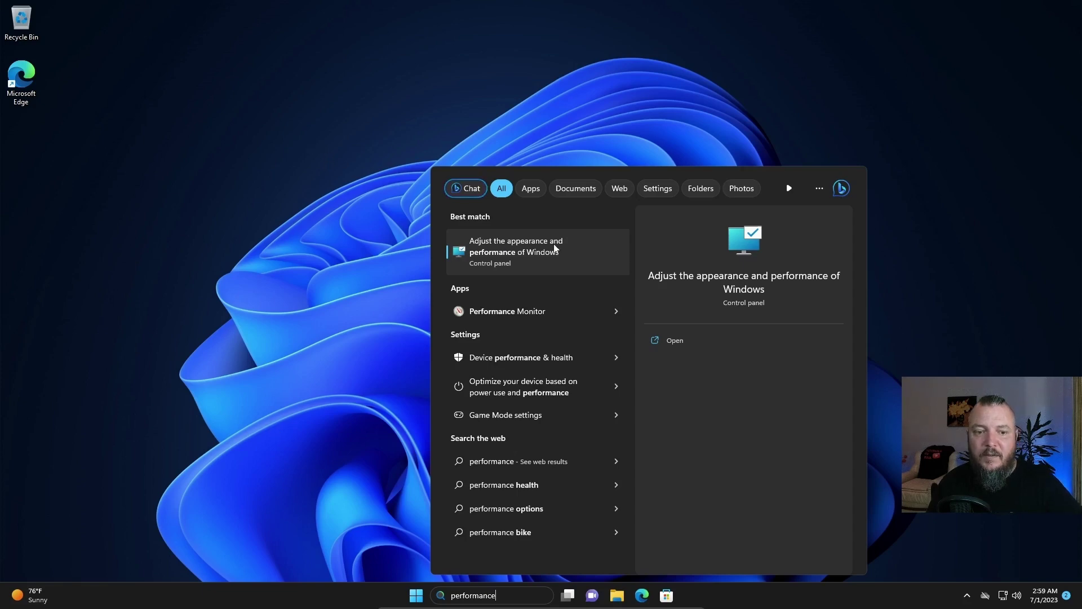
# - Open the settings for the appearance and performance of Windows and choose Adjust for best performance for the visual effects
pyautogui.click(526, 259)
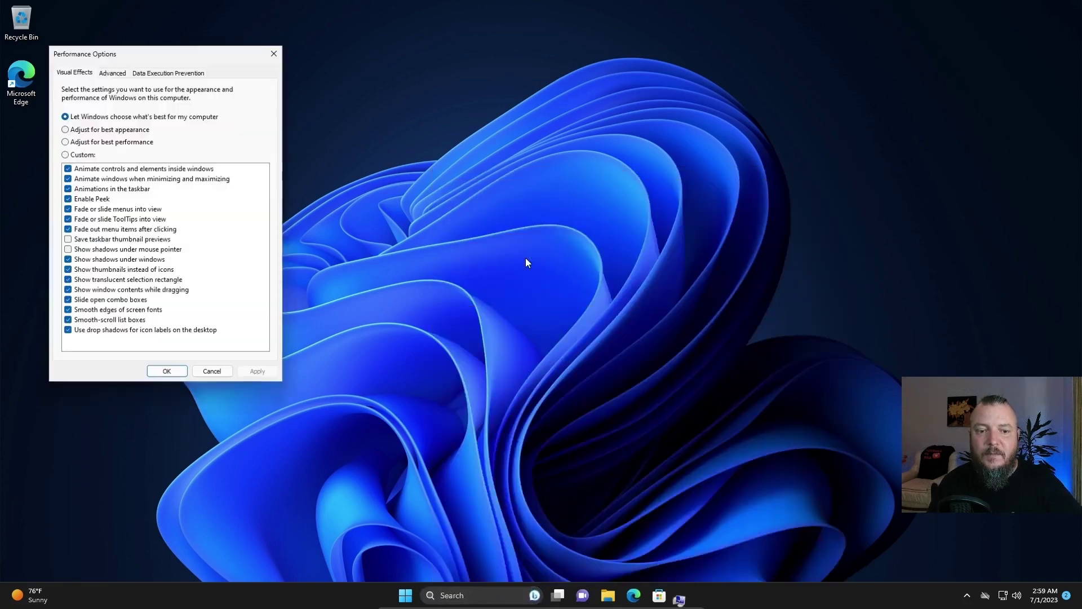
pyautogui.moveTo(154, 54); pyautogui.dragTo(535, 111)
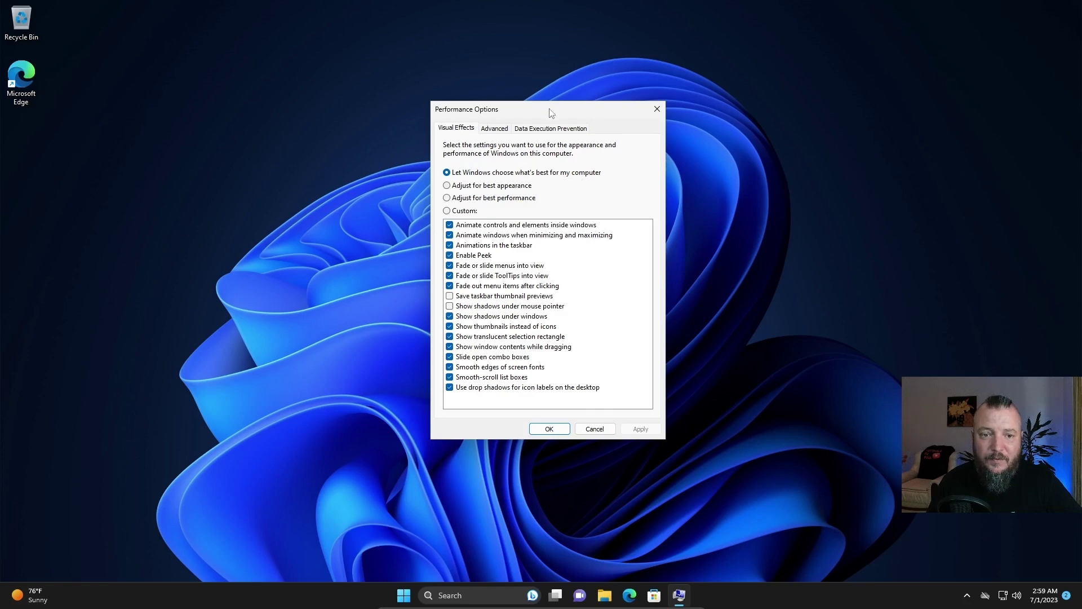
pyautogui.moveTo(548, 113); pyautogui.dragTo(528, 80)
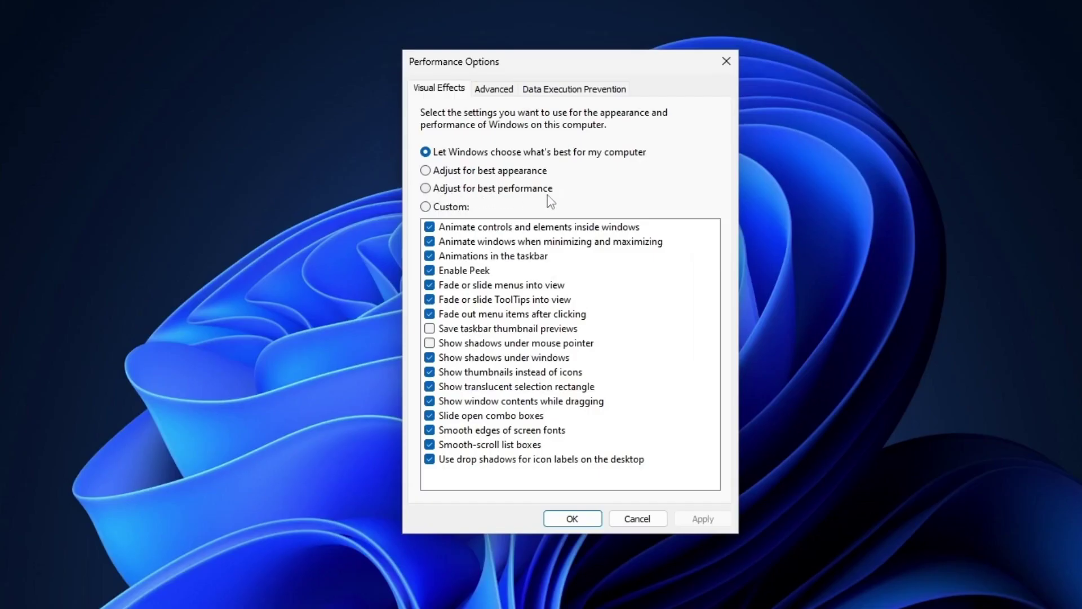
pyautogui.click(426, 189)
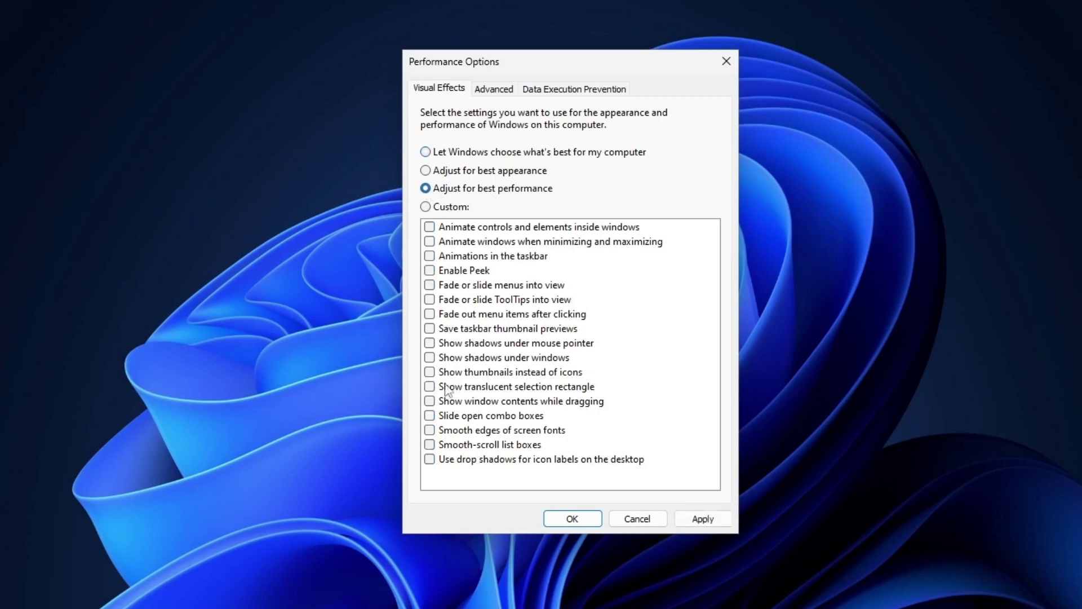